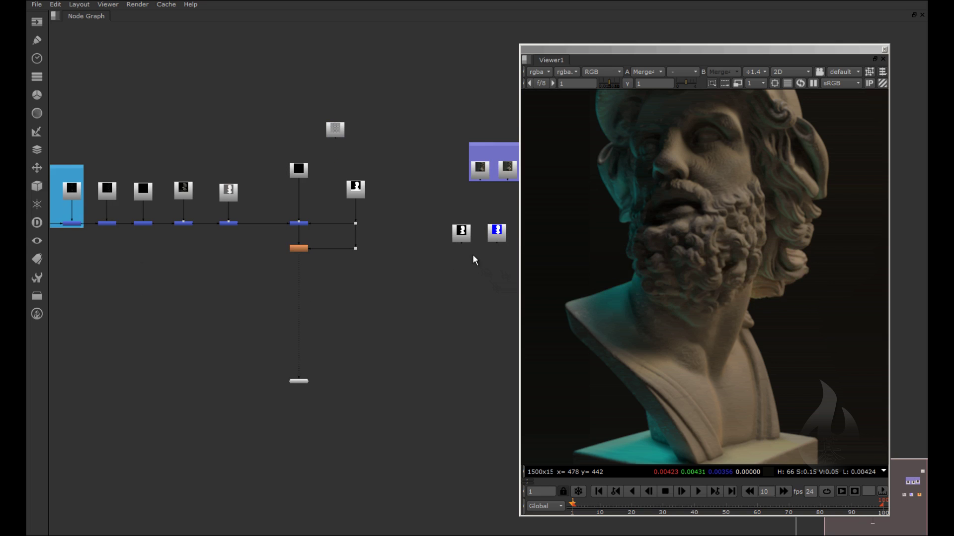
Move the VRayMtlID read node well below its row and shift the VRayWireColor read node away from the Alpha node
scroll(473, 255, "up", 3)
middle_click_drag(439, 280, 202, 283)
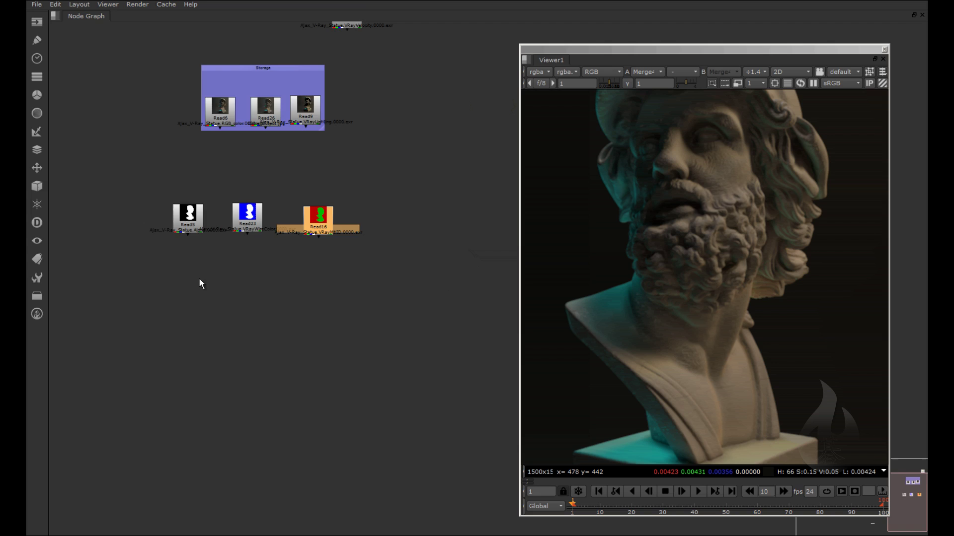
scroll(315, 238, "up", 5)
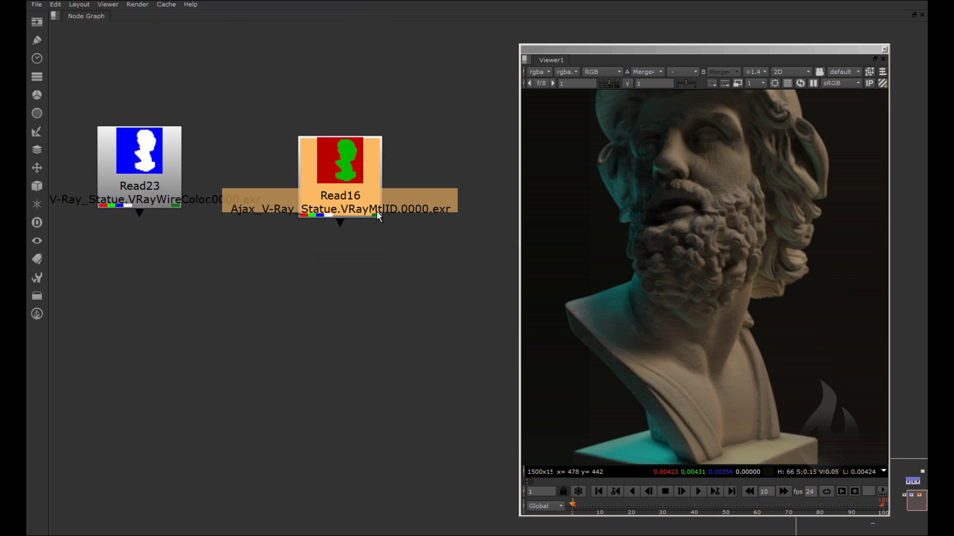
left_click_drag(347, 184, 327, 374)
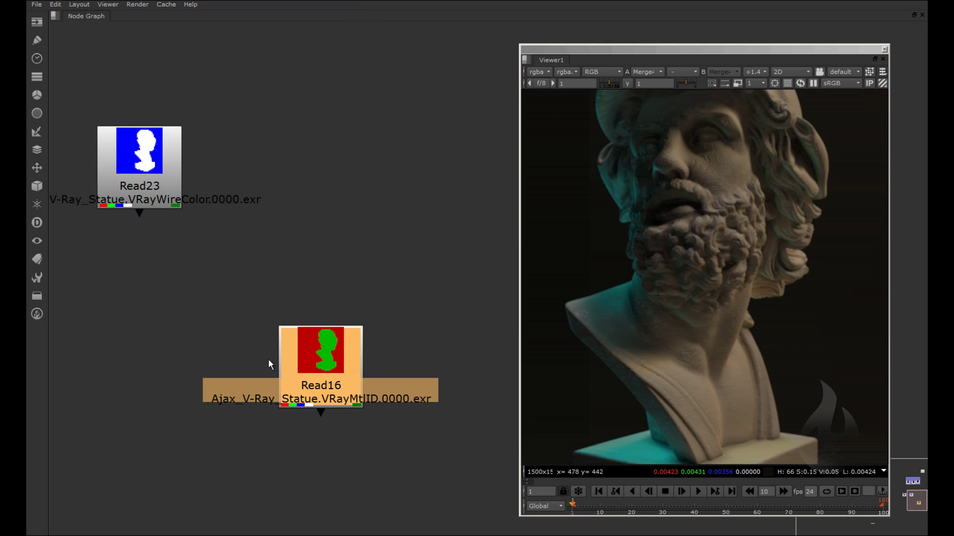
scroll(471, 259, "down", 3)
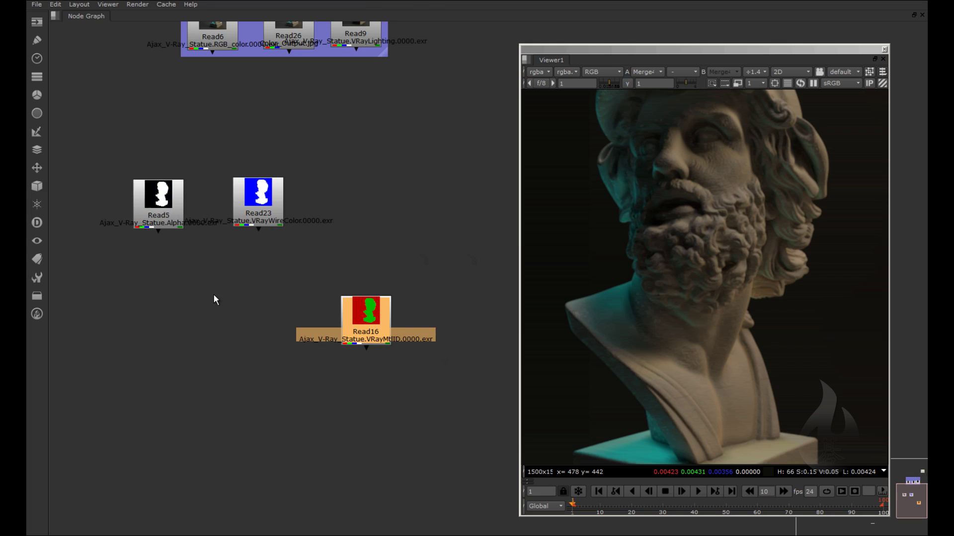
left_click_drag(265, 210, 342, 210)
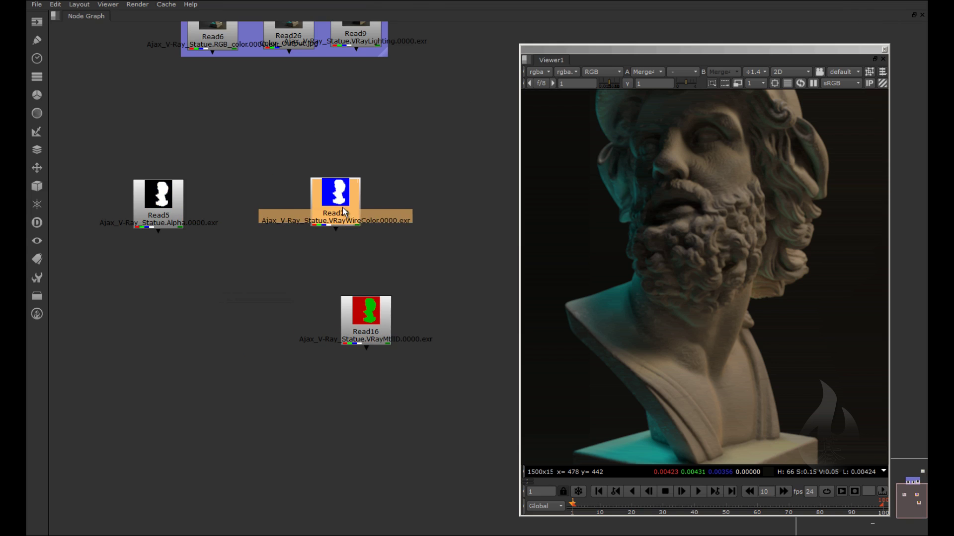
Show the VRayWireColor pass in the viewer on input 2 and fit the whole image in view
scroll(342, 243, "up", 2)
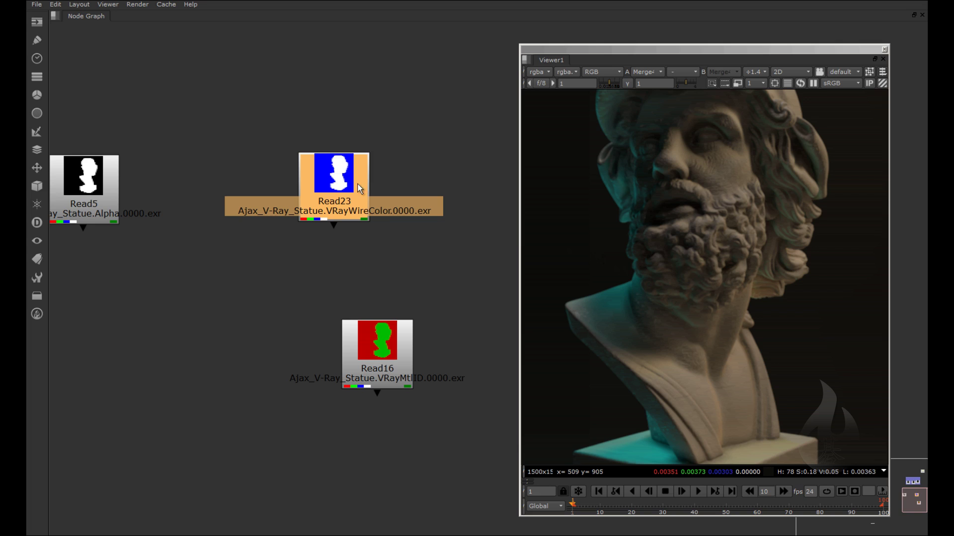
scroll(333, 185, "up", 4)
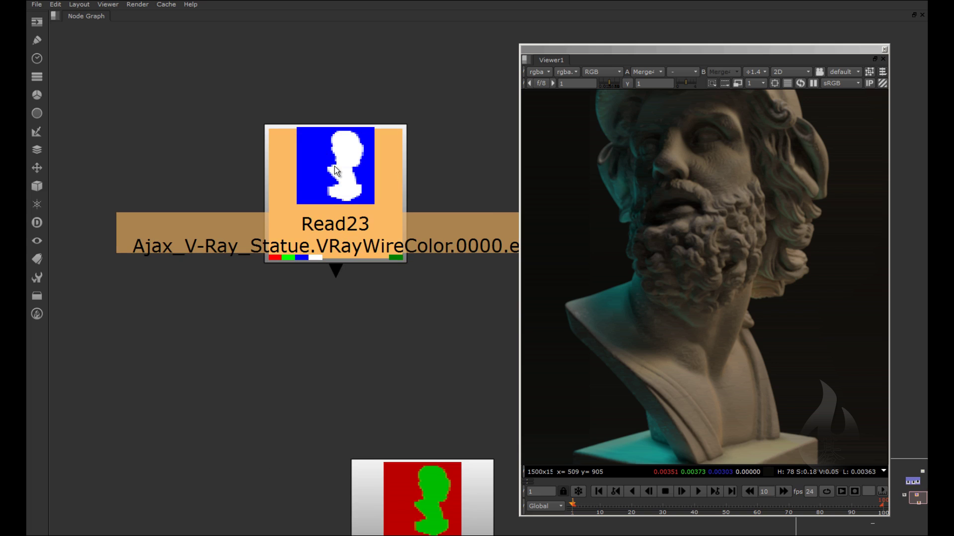
key("2")
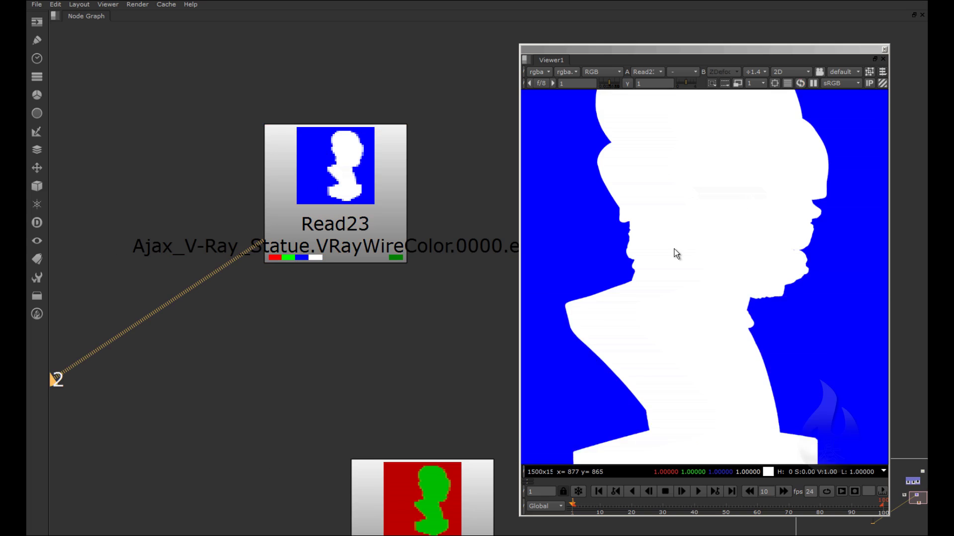
key("f")
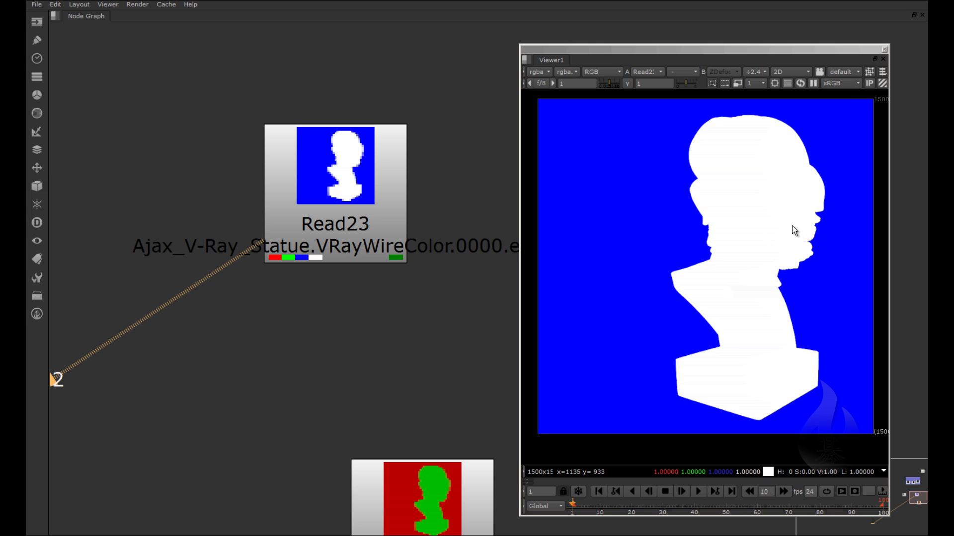
scroll(777, 238, "down", 1)
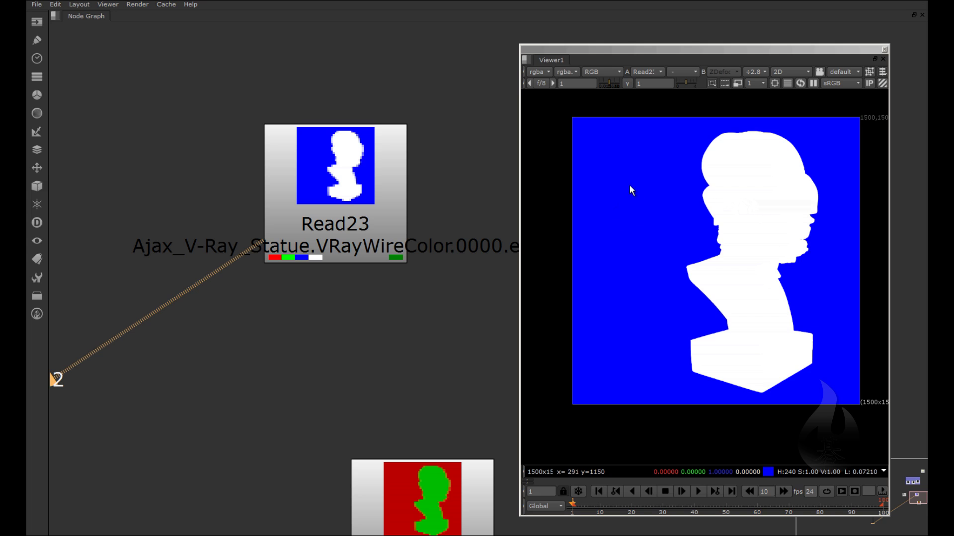
Show the Alpha pass in the viewer on input 1
scroll(343, 314, "down", 3)
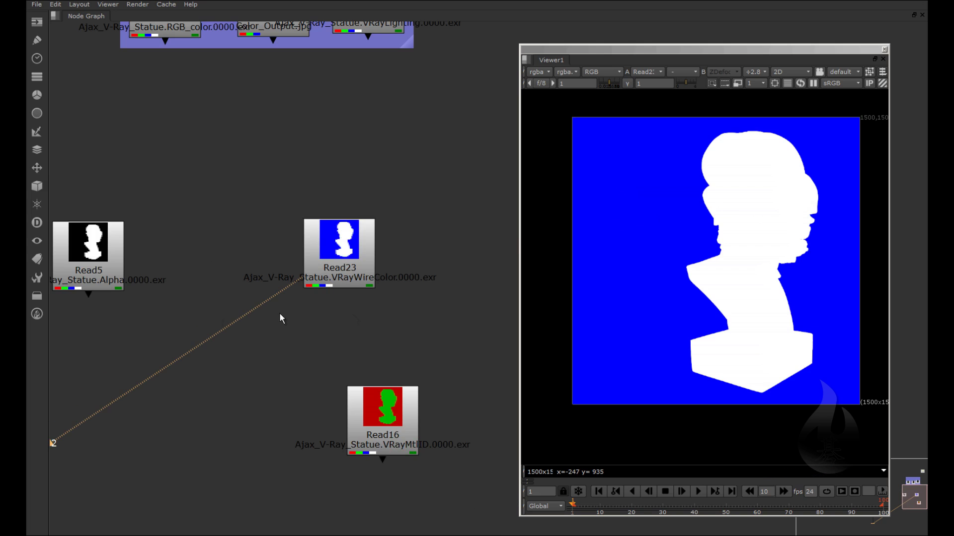
left_click(118, 246)
key("1")
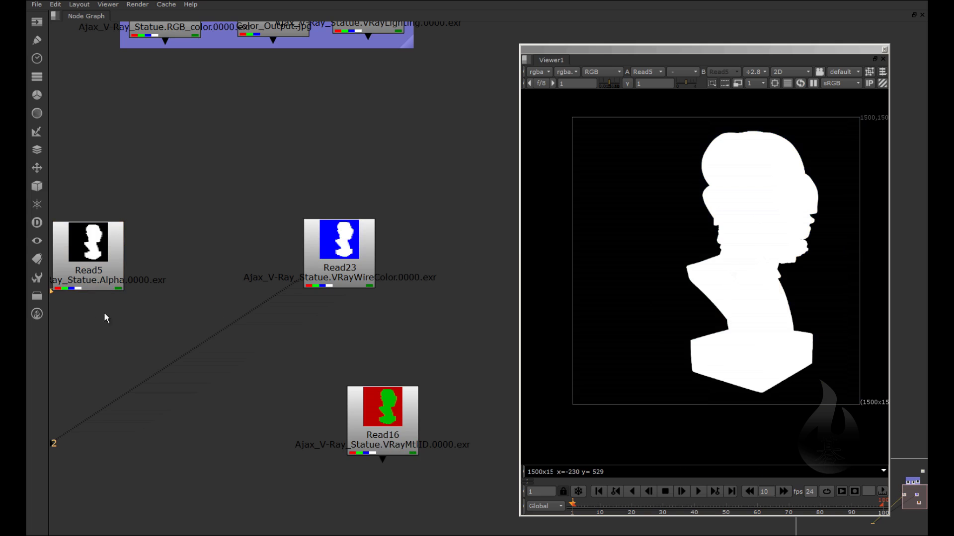
Spread the Alpha and VRayWireColor read nodes further apart, lowering the wire color node toward the VRayMtlID node
left_click(91, 260)
scroll(446, 225, "down", 3)
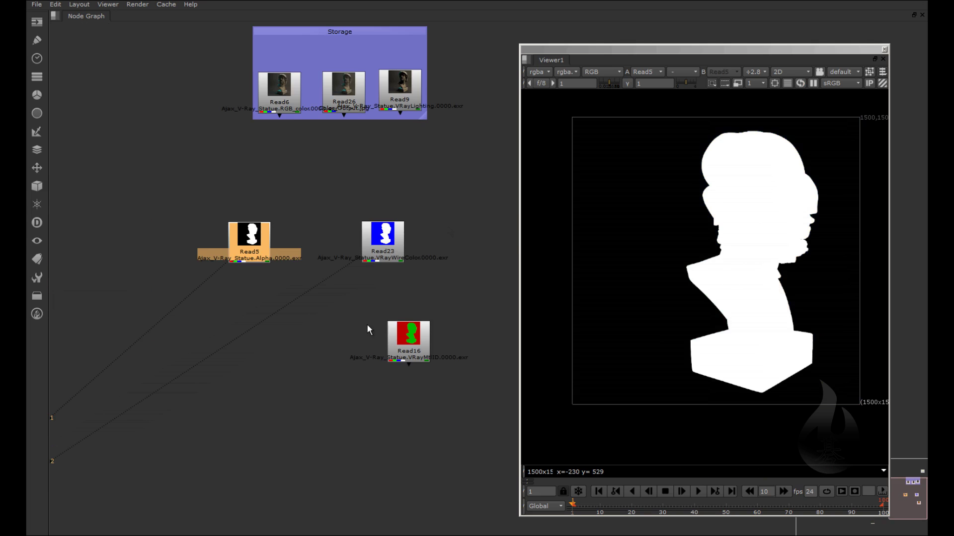
scroll(368, 326, "down", 2)
left_click_drag(283, 267, 268, 261)
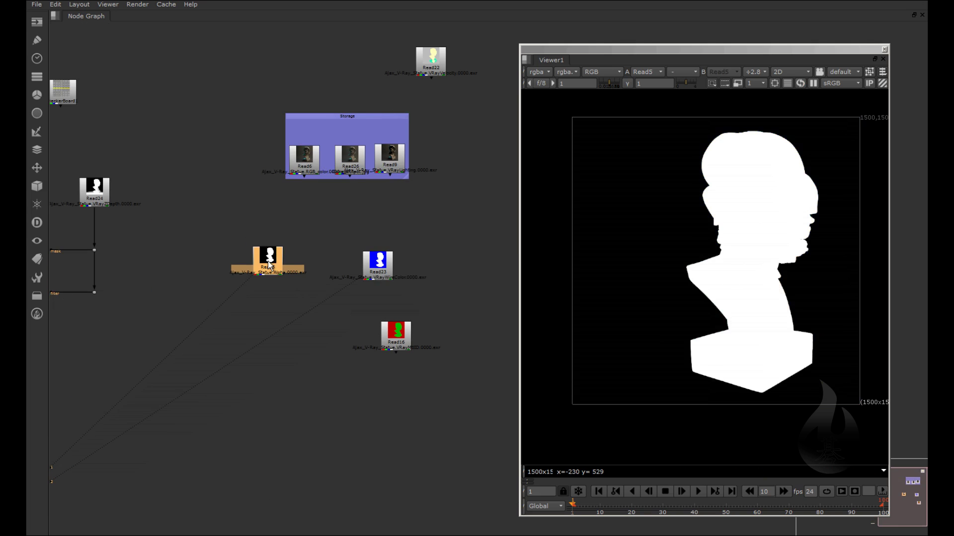
left_click(386, 280)
scroll(369, 299, "up", 3)
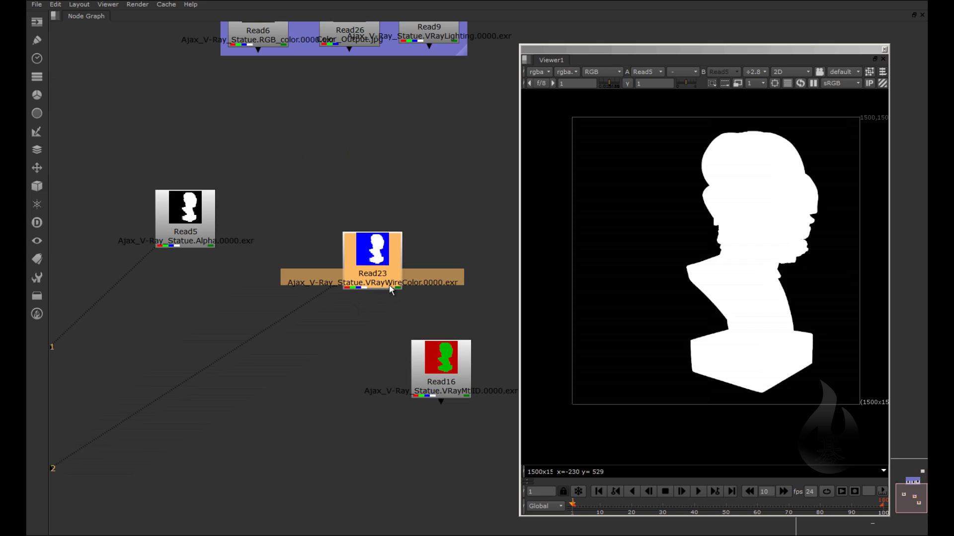
scroll(418, 257, "down", 2)
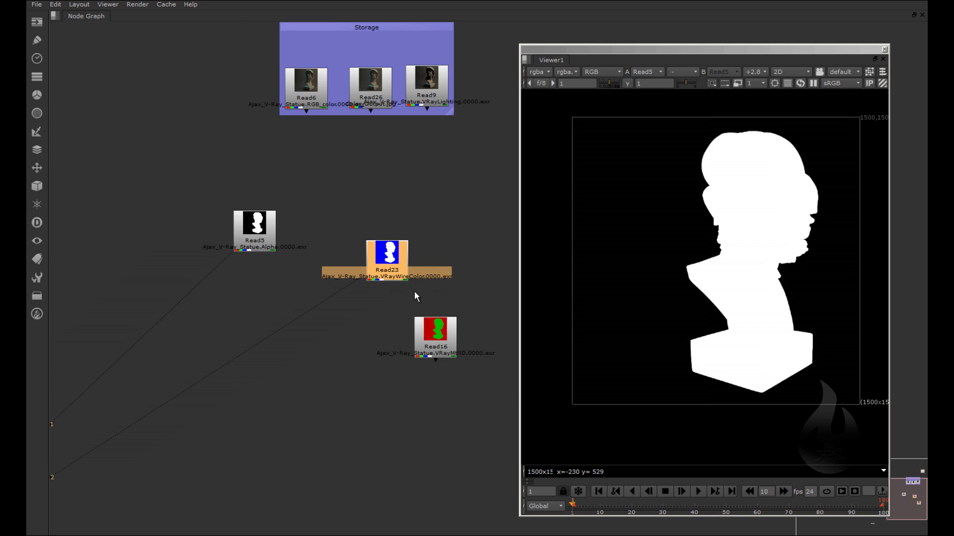
scroll(451, 363, "up", 3)
left_click(445, 354)
scroll(446, 354, "down", 3)
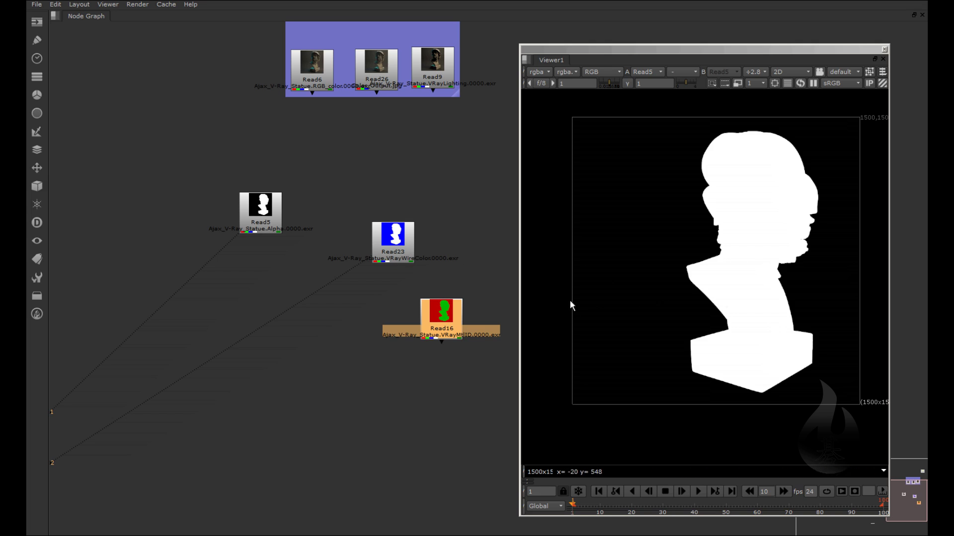
Reposition the Viewer1 node below ZDefocus1, connect the ZDefocus1 output to it as input 3, and display that result
scroll(691, 290, "down", 2)
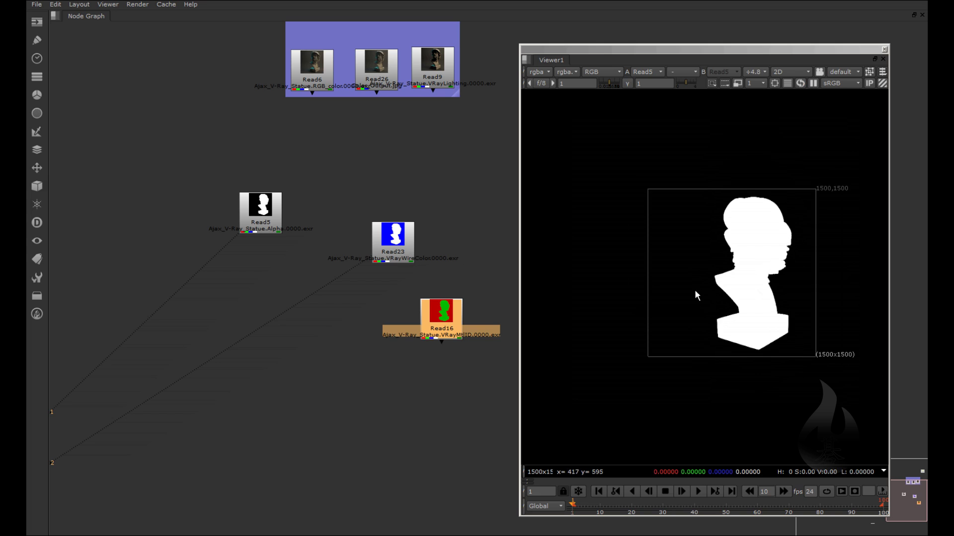
scroll(755, 293, "up", 1)
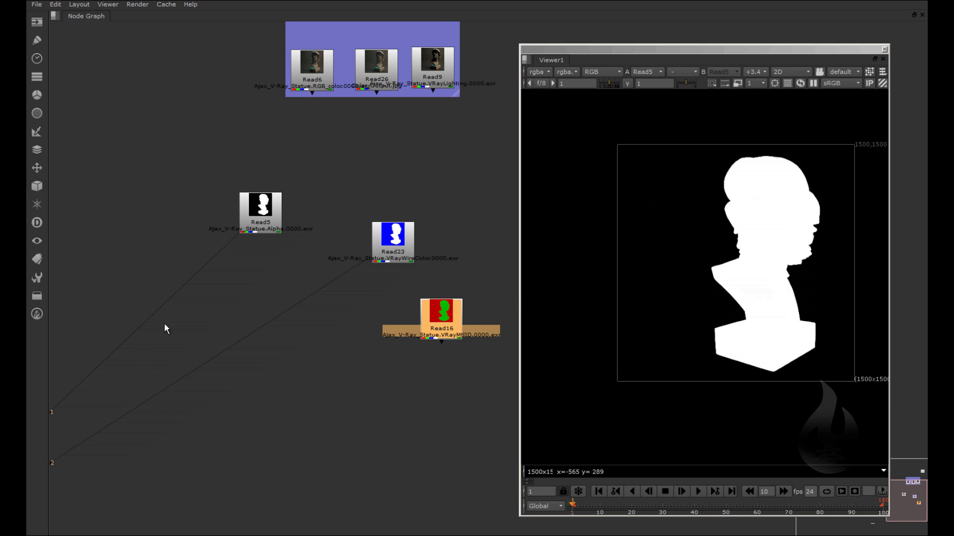
middle_click_drag(164, 329, 215, 320)
left_click(351, 187)
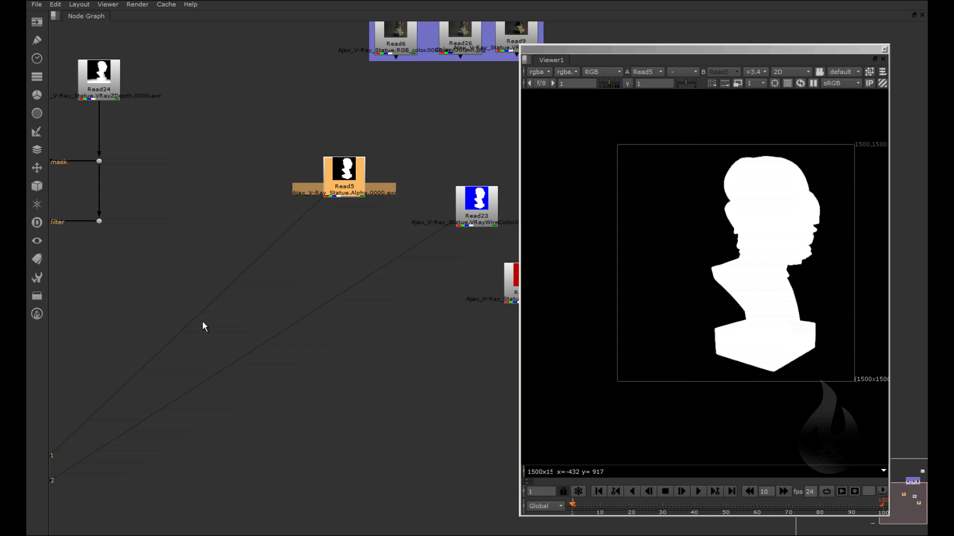
scroll(223, 303, "down", 4)
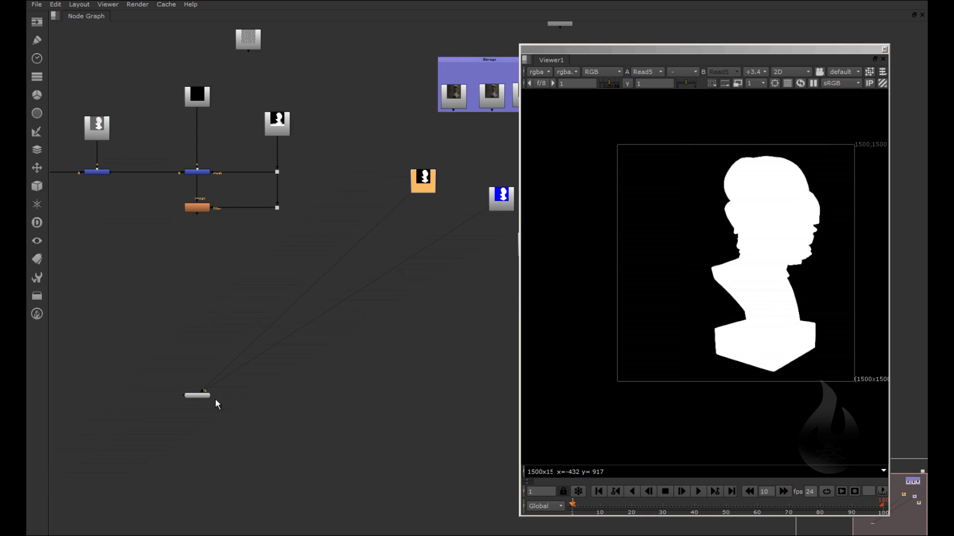
left_click_drag(201, 396, 195, 322)
scroll(198, 219, "up", 2)
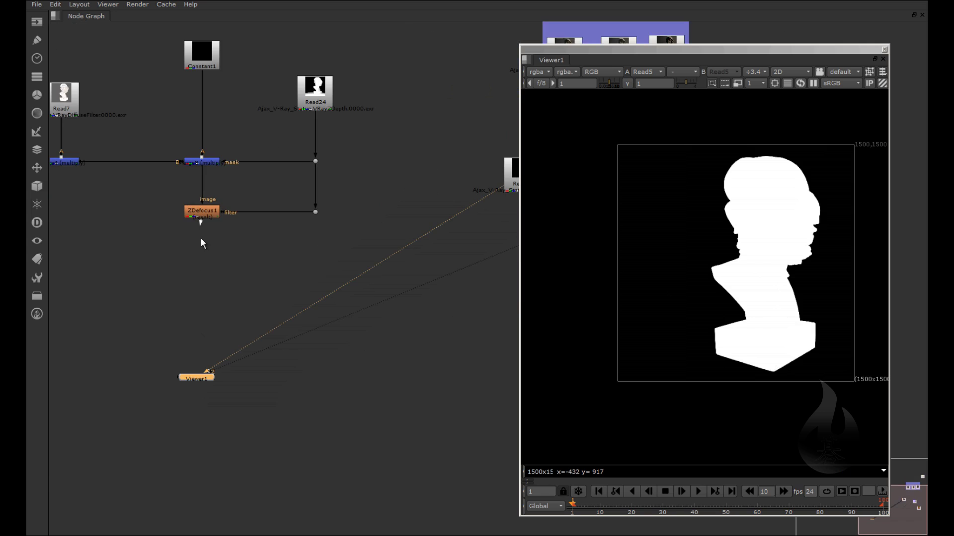
left_click_drag(200, 243, 198, 377)
middle_click_drag(198, 377, 355, 312)
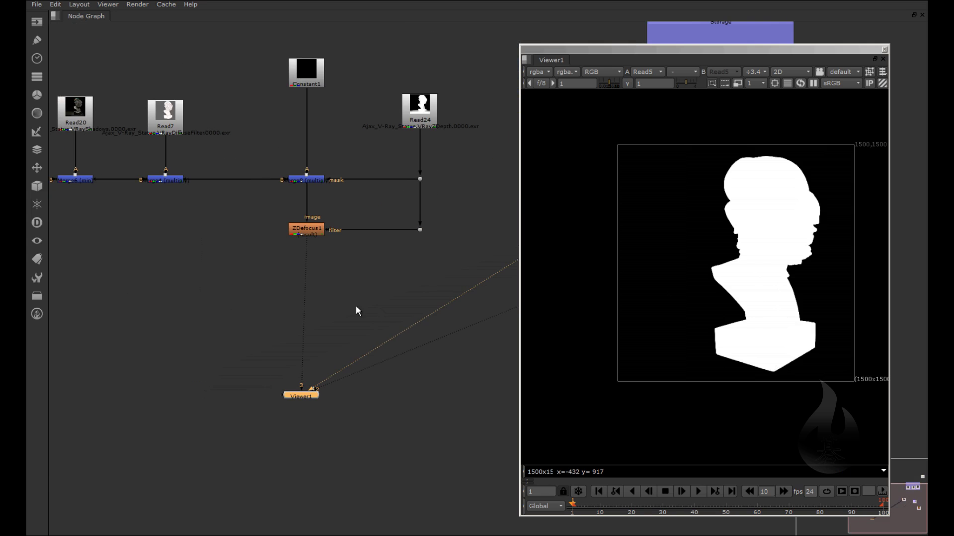
left_click(313, 231)
key("3")
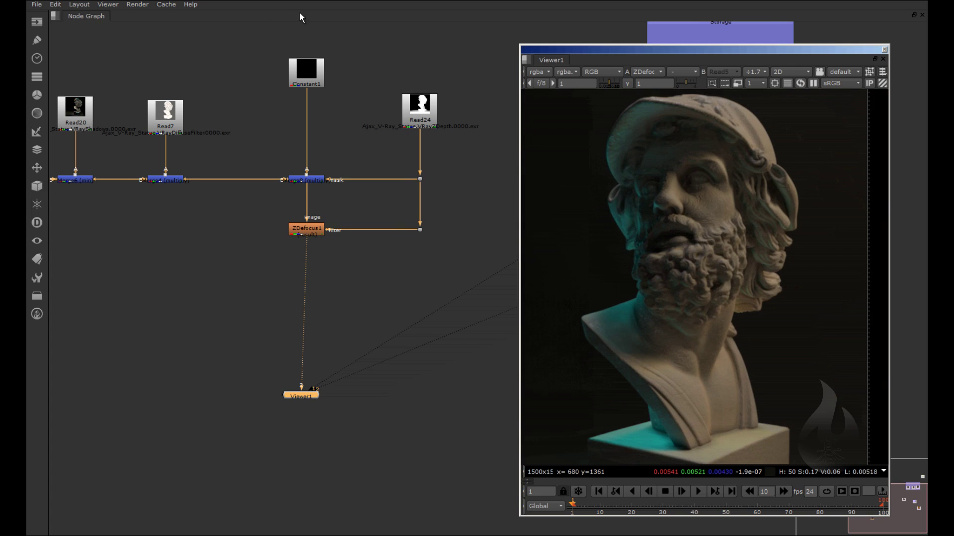
Split the floating viewer pane horizontally, create a second viewer in the empty half, and fit the Viewer1 image in its pane
left_click(527, 59)
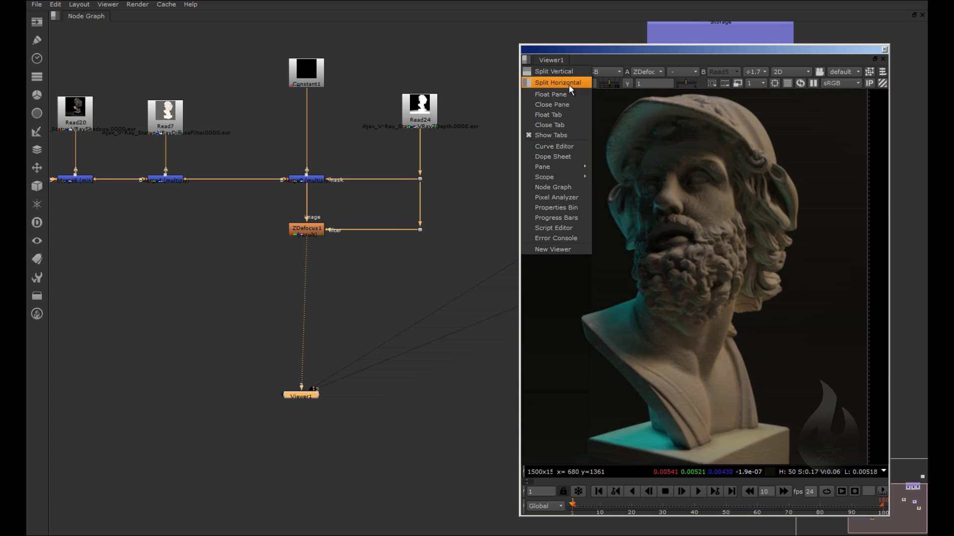
left_click(556, 83)
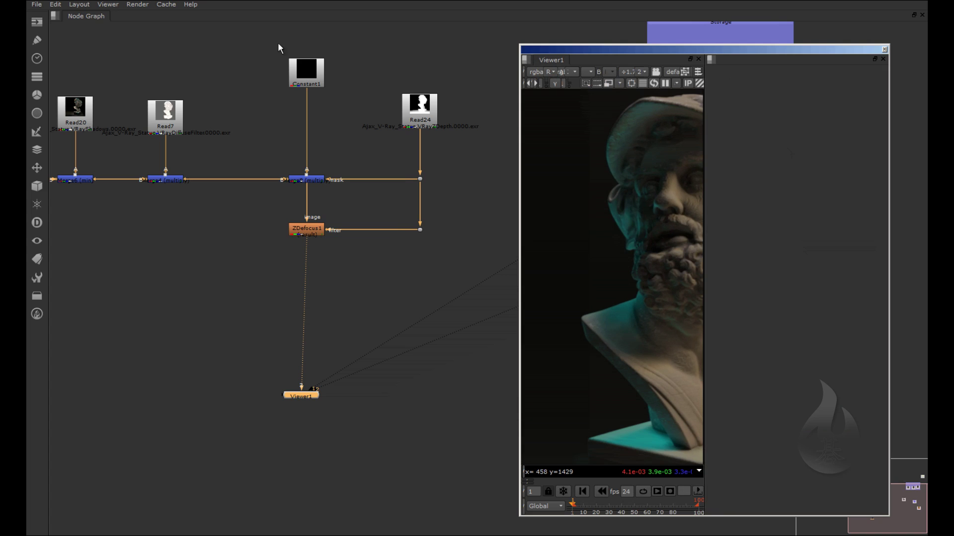
left_click(109, 4)
left_click(127, 16)
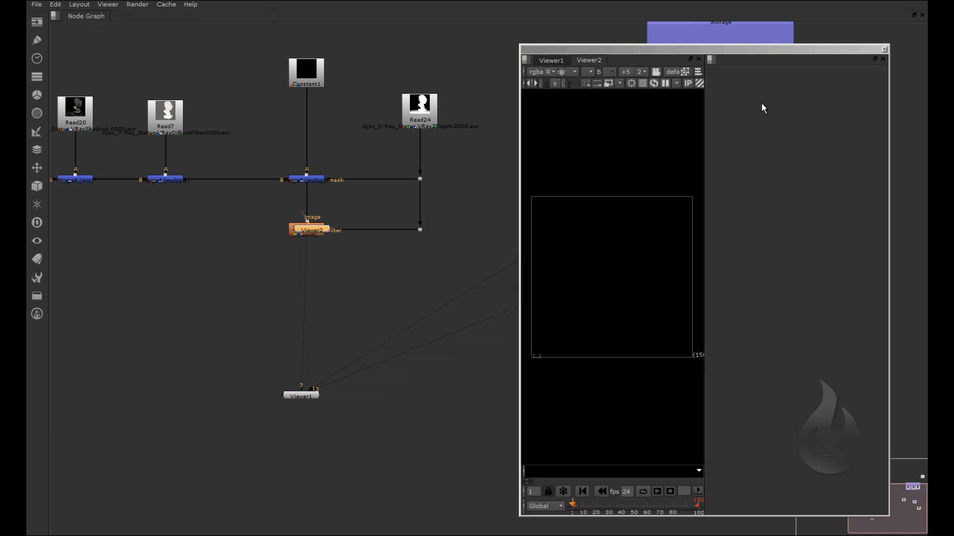
left_click_drag(589, 60, 770, 79)
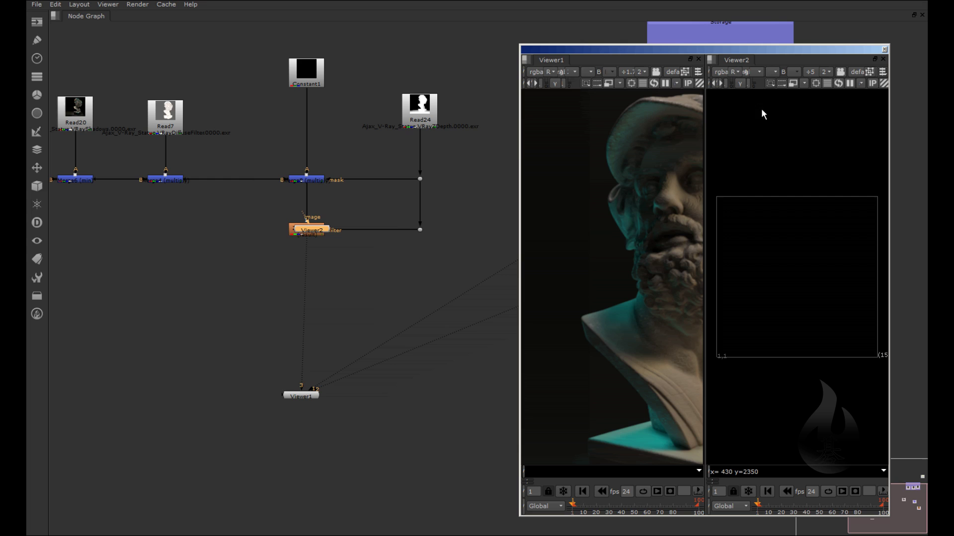
scroll(619, 266, "down", 3)
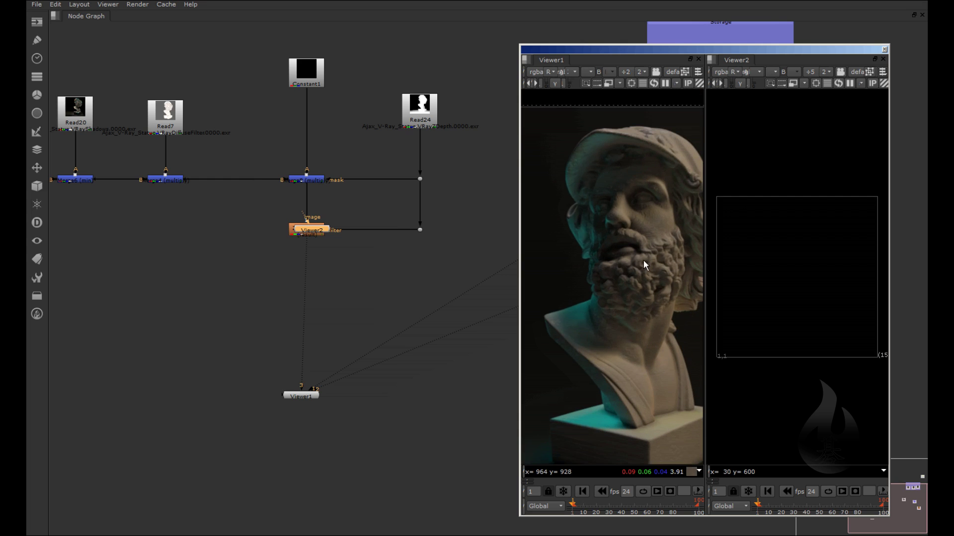
scroll(636, 264, "down", 1)
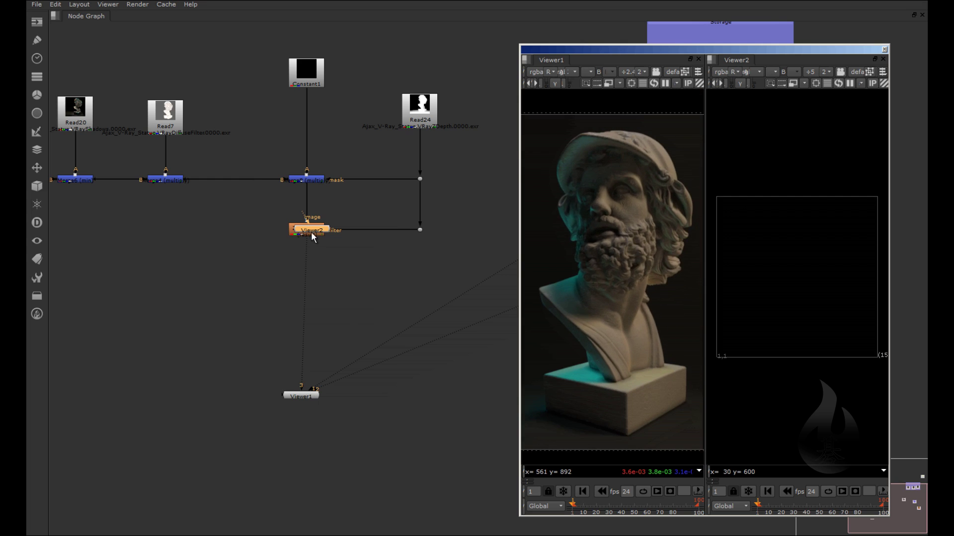
Move the Viewer2 node off ZDefocus1 and display the first merge of the Light group in Viewer2
mouse_move(311, 232)
left_mouse_down()
mouse_move(232, 292)
mouse_move(205, 384)
mouse_move(337, 217)
mouse_move(206, 372)
mouse_move(209, 319)
mouse_move(298, 219)
mouse_move(304, 231)
left_mouse_up()
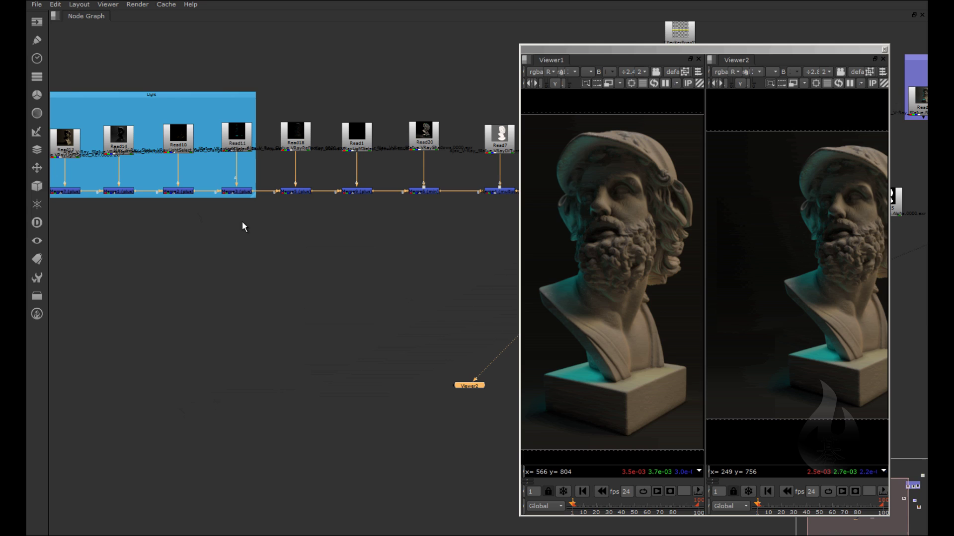
scroll(430, 138, "up", 2)
scroll(430, 139, "up", 1)
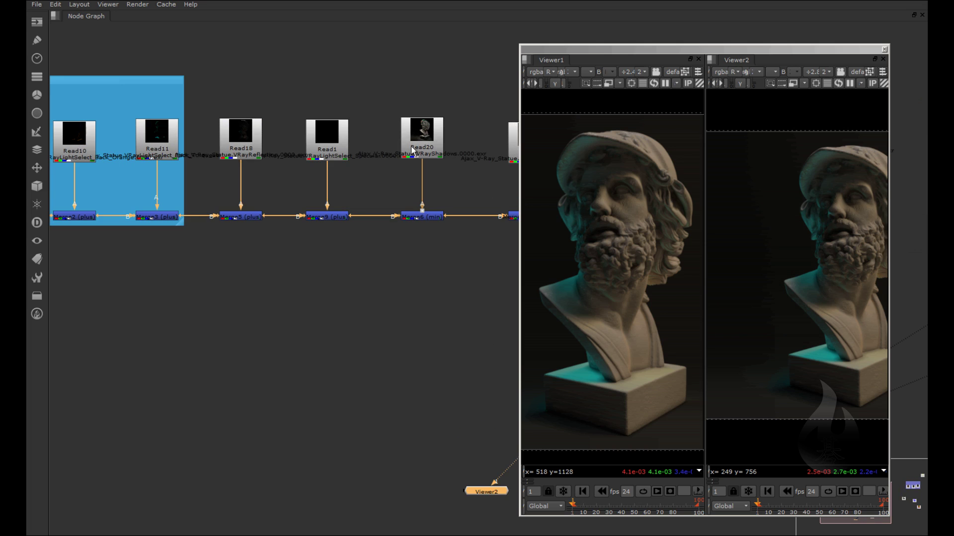
middle_click_drag(134, 267, 376, 278)
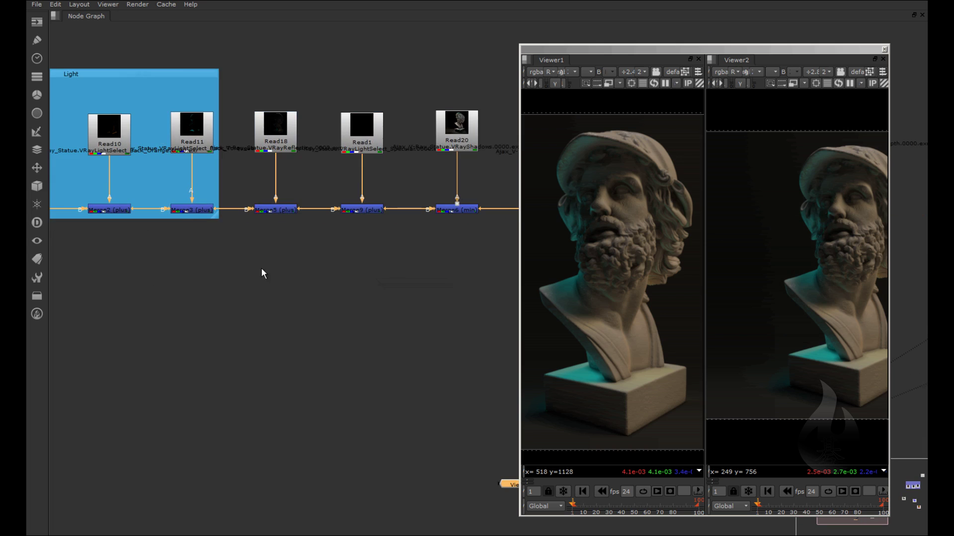
left_click(229, 138)
left_click(229, 210)
key("1")
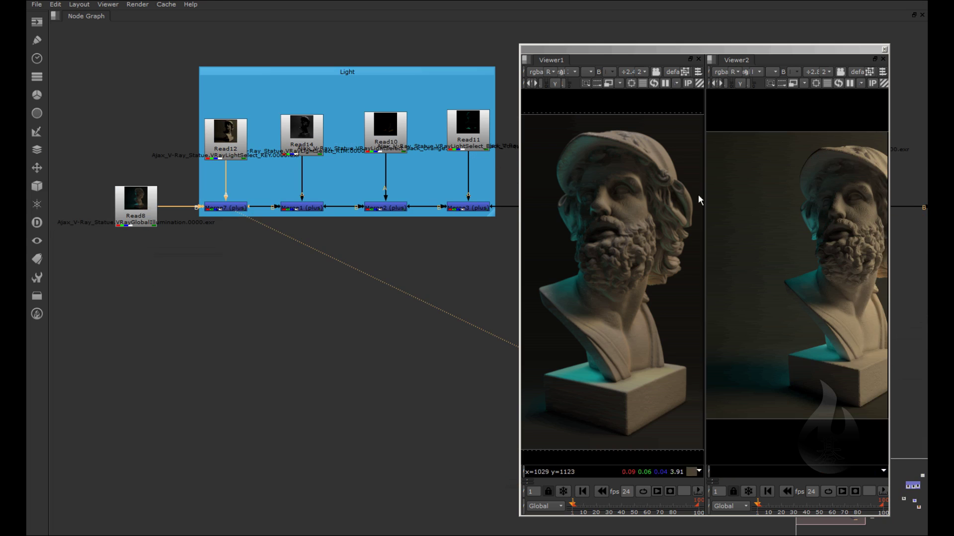
Display the VRayLightSelect_KEY read node in Viewer2
left_click(223, 154)
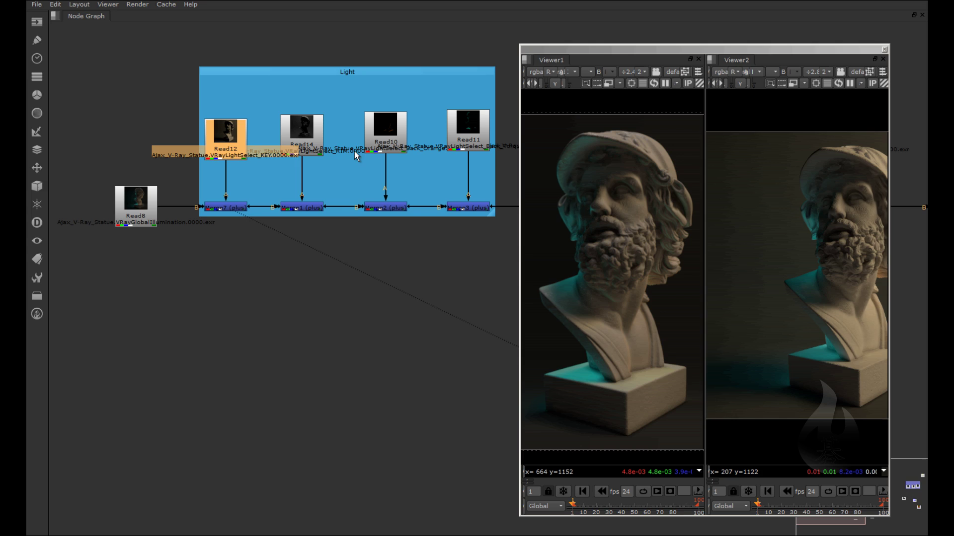
key("1")
left_click(844, 209)
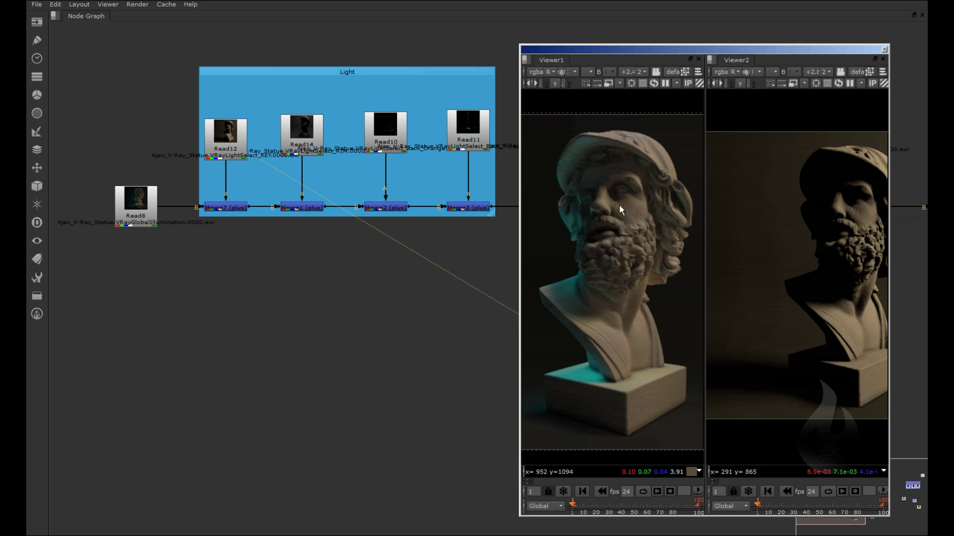
Bring the Alpha read node over from beside ZDefocus1 and place it just below the row of merges
middle_click_drag(502, 240, 227, 196)
scroll(368, 238, "up", 2)
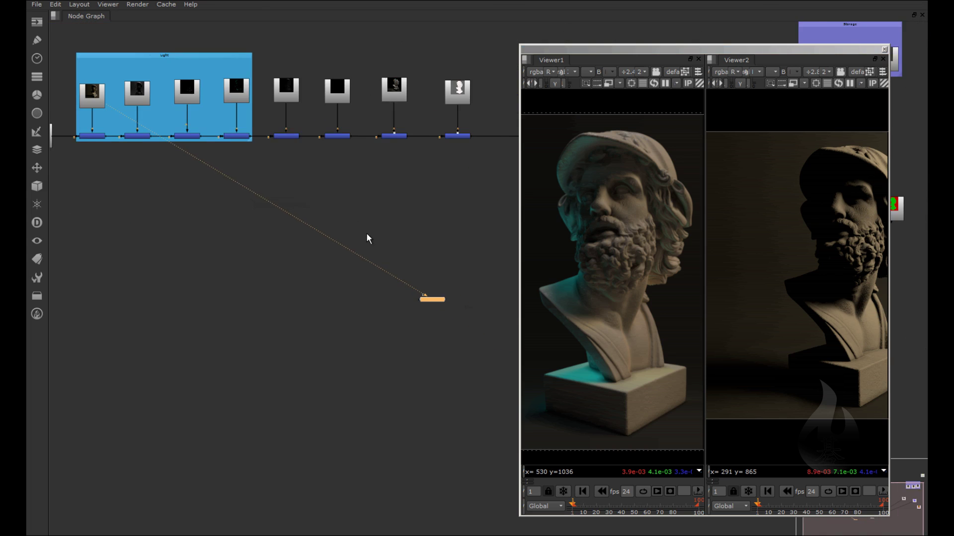
middle_click_drag(405, 249, 353, 252)
scroll(354, 251, "down", 1)
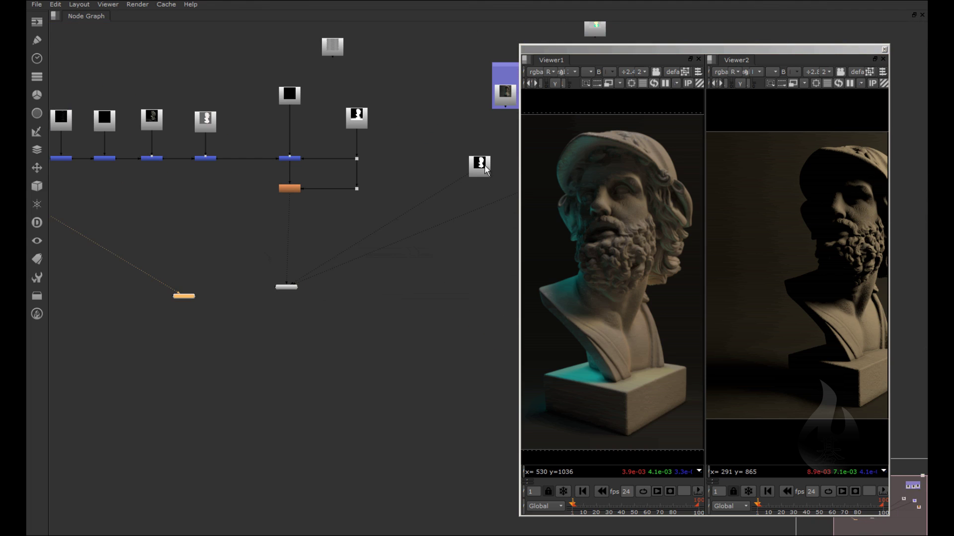
left_click_drag(486, 169, 437, 187)
middle_click_drag(450, 211, 285, 219)
left_click_drag(382, 188, 324, 249)
middle_click_drag(163, 369, 270, 365)
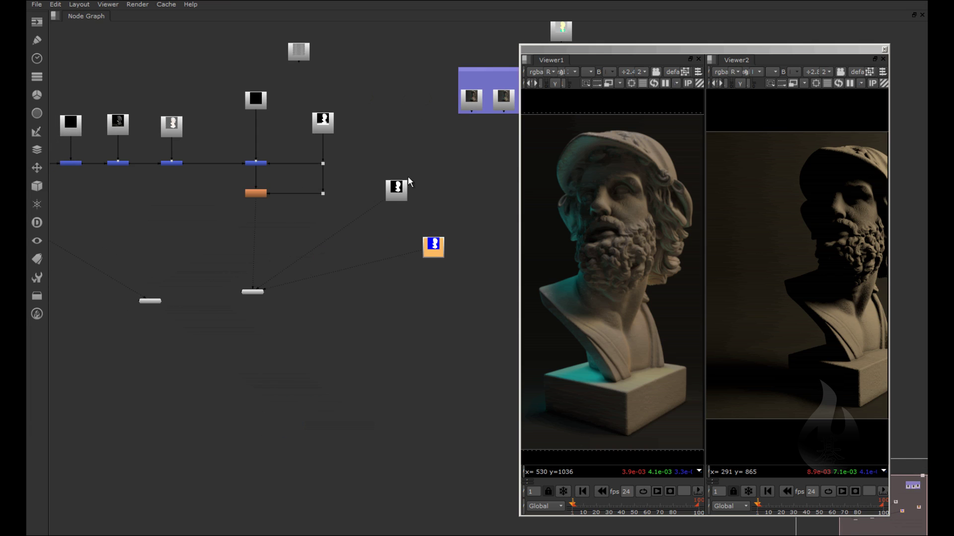
left_click_drag(433, 247, 124, 198)
mouse_move(300, 293)
middle_mouse_down()
mouse_move(349, 293)
mouse_move(306, 292)
middle_mouse_up()
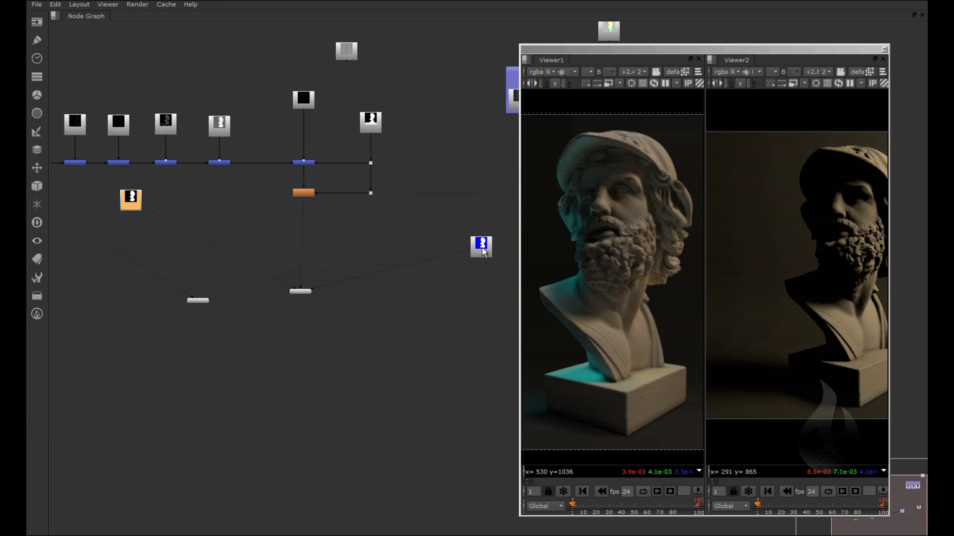
Move the VRayWireColor read node to the start of the merge chain, below the VRayGlobalIllumination read node
left_click_drag(482, 249, 117, 237)
middle_click_drag(119, 250, 381, 270)
left_click_drag(387, 256, 144, 230)
scroll(149, 233, "up", 5)
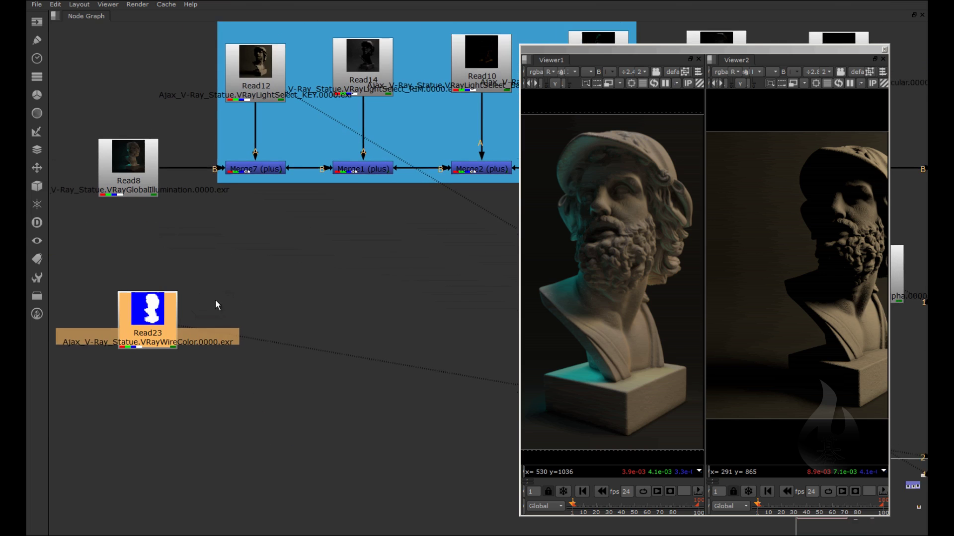
Raise the VRayLightSelect_KEY read node within the Light group to make room above its merge
middle_click_drag(274, 89, 280, 241)
left_click_drag(280, 241, 264, 184)
middle_click_drag(269, 438, 271, 347)
Add a Grade node between the KEY read node and Merge7, and connect its mask input to the VRayWireColor read node
left_click(273, 349)
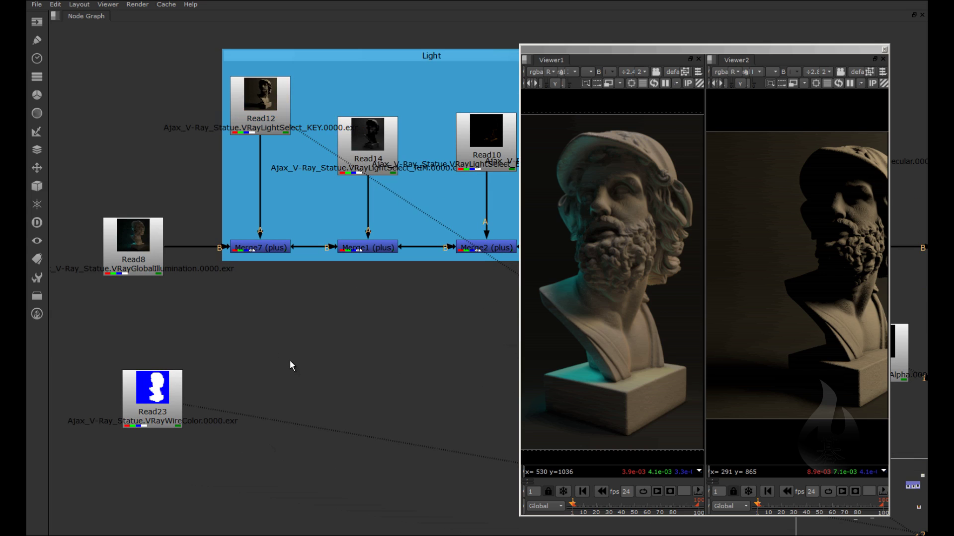
key("g")
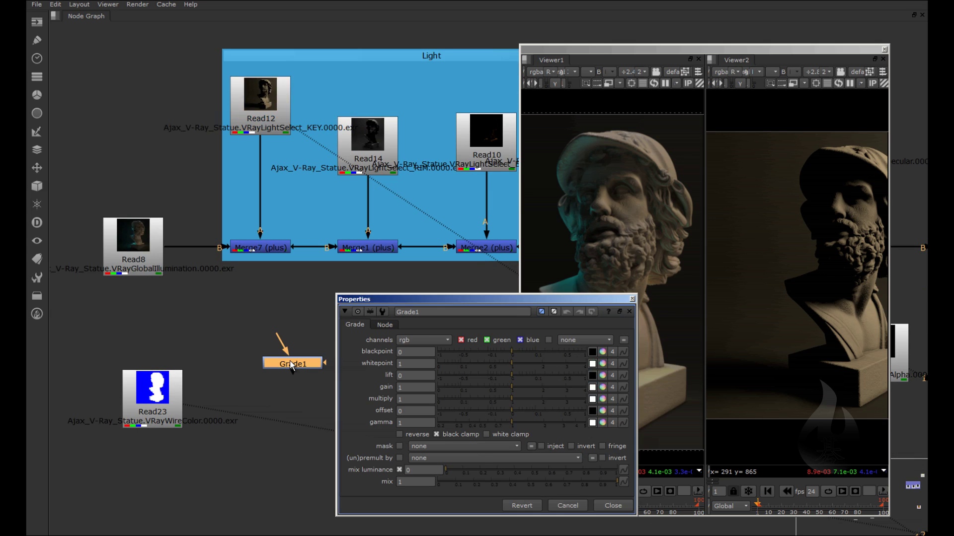
left_click_drag(295, 366, 149, 393)
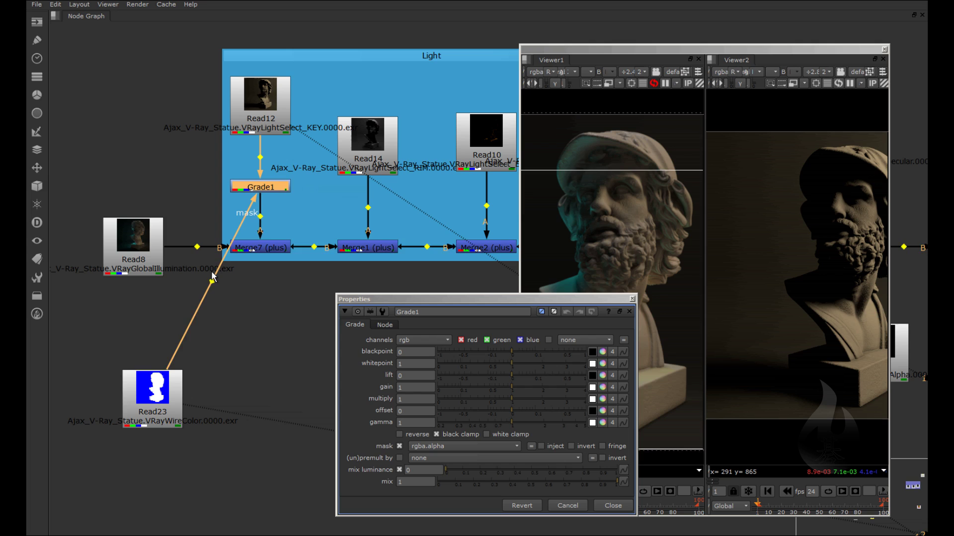
Add a dot to the Grade1 mask connection, place the VRayWireColor read node above it, and shift both away from the Light group
left_click_drag(214, 279, 186, 186)
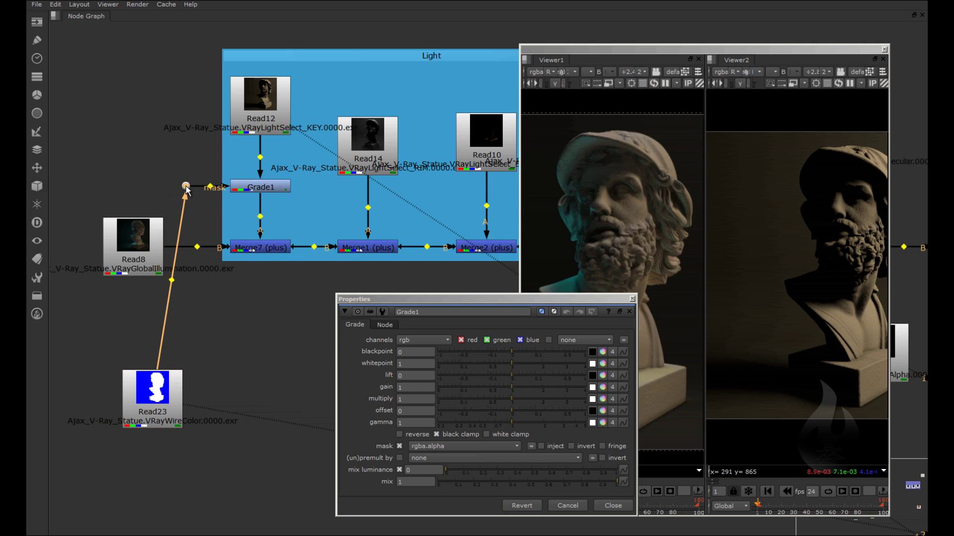
left_click_drag(164, 403, 197, 116)
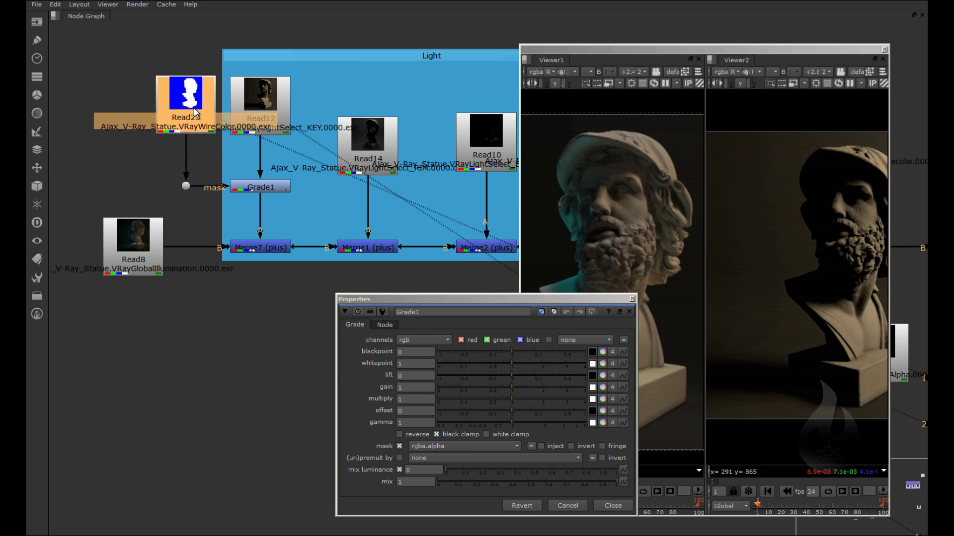
left_click_drag(98, 58, 215, 204)
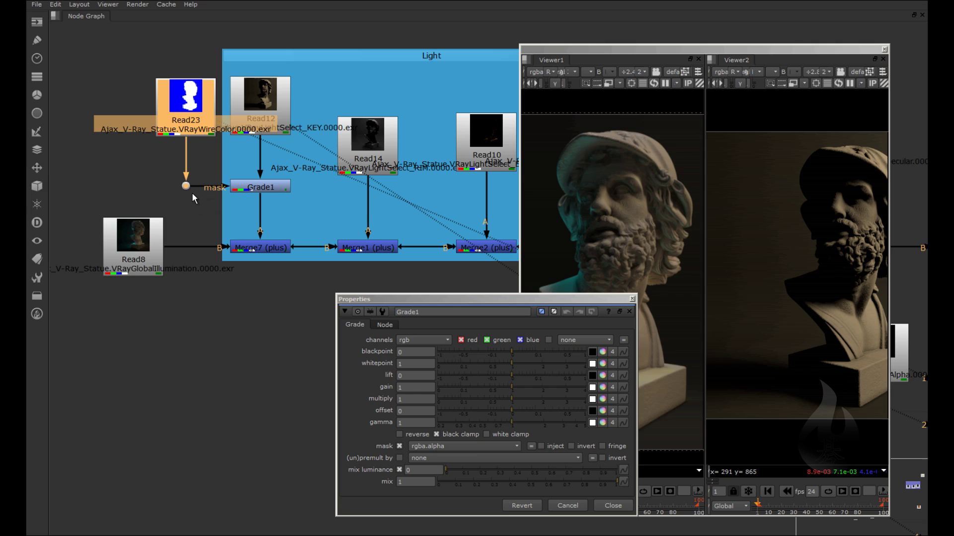
left_click_drag(185, 186, 109, 185)
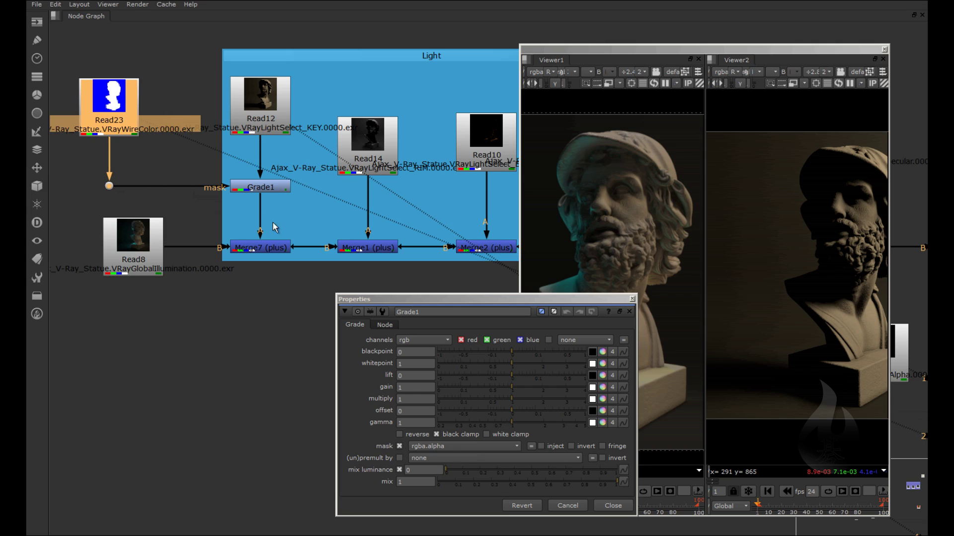
Display the Grade1 output in Viewer2 and bring the floating viewers to the front
left_click(270, 188)
key("1")
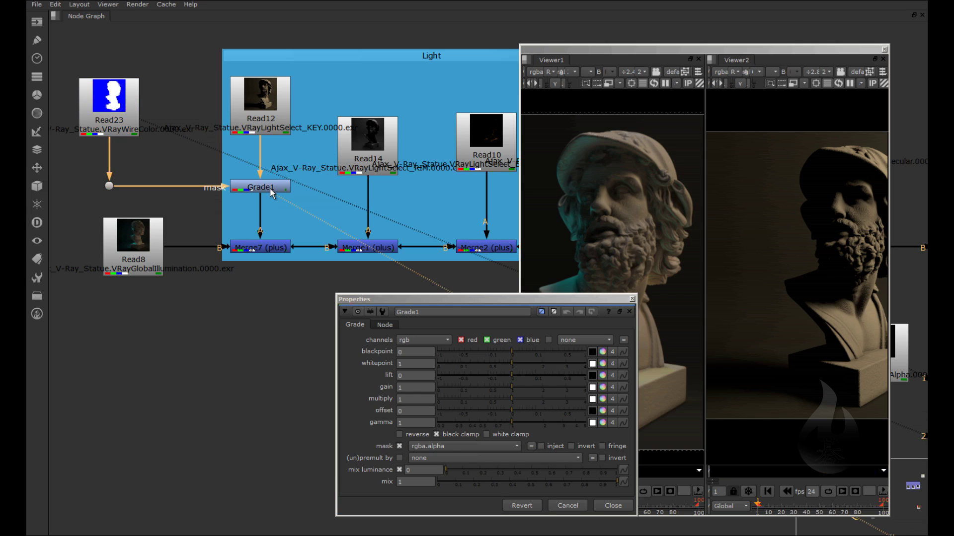
left_click(285, 189)
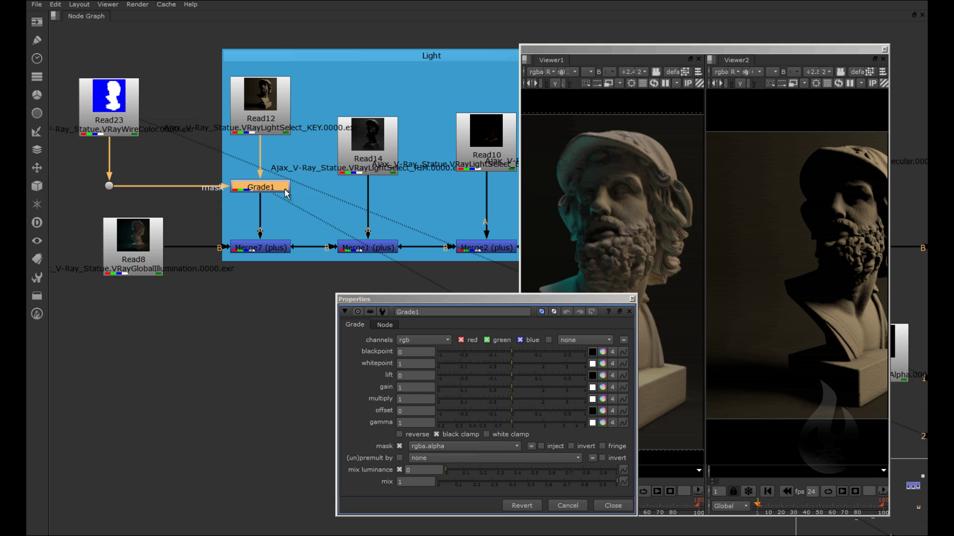
left_click(762, 281)
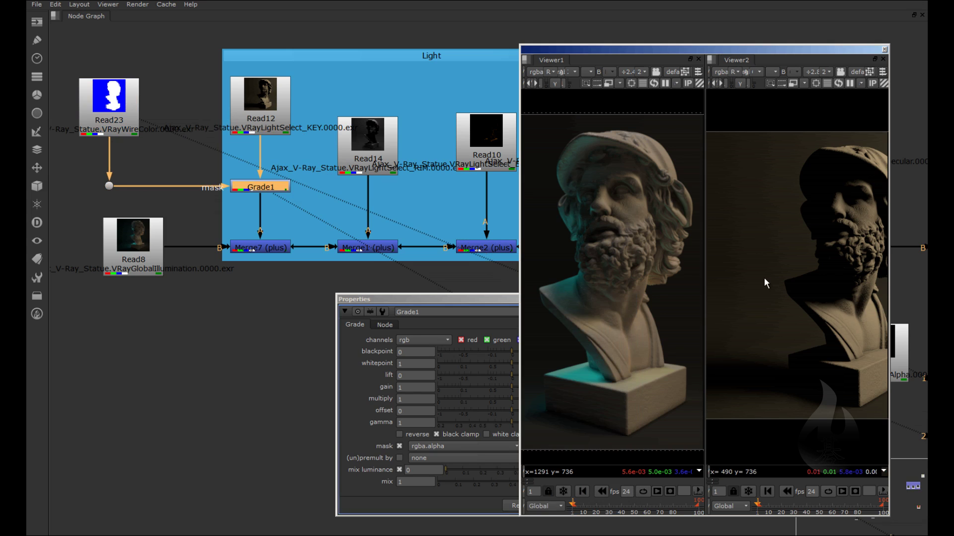
Move the Grade1 properties clear of the viewers and set blackpoint to 0.025, whitepoint to 0.26 and lift to 0.06
left_click(479, 304)
left_click_drag(526, 299, 558, 201)
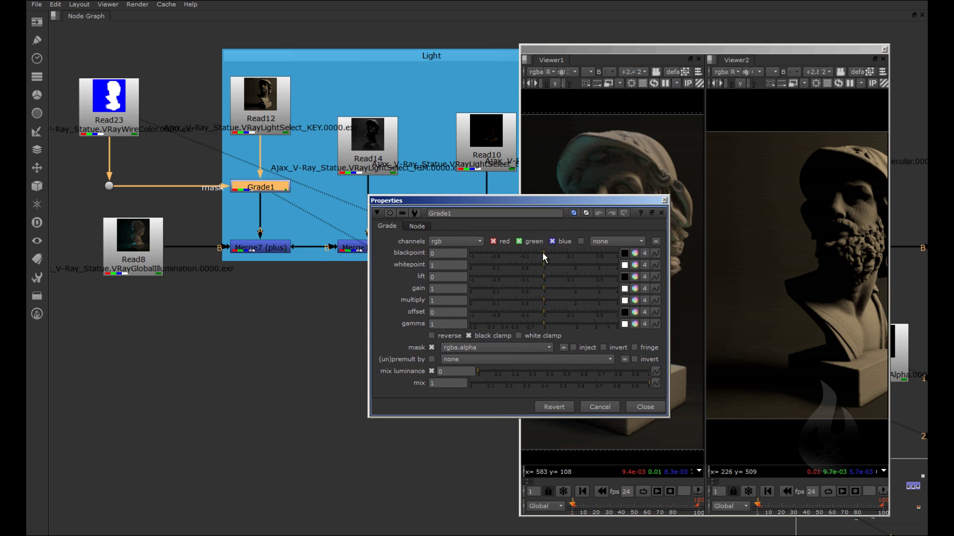
mouse_move(542, 252)
left_mouse_down()
mouse_move(513, 254)
mouse_move(560, 257)
mouse_move(507, 264)
mouse_move(571, 254)
mouse_move(555, 253)
left_mouse_up()
left_click_drag(544, 276, 561, 276)
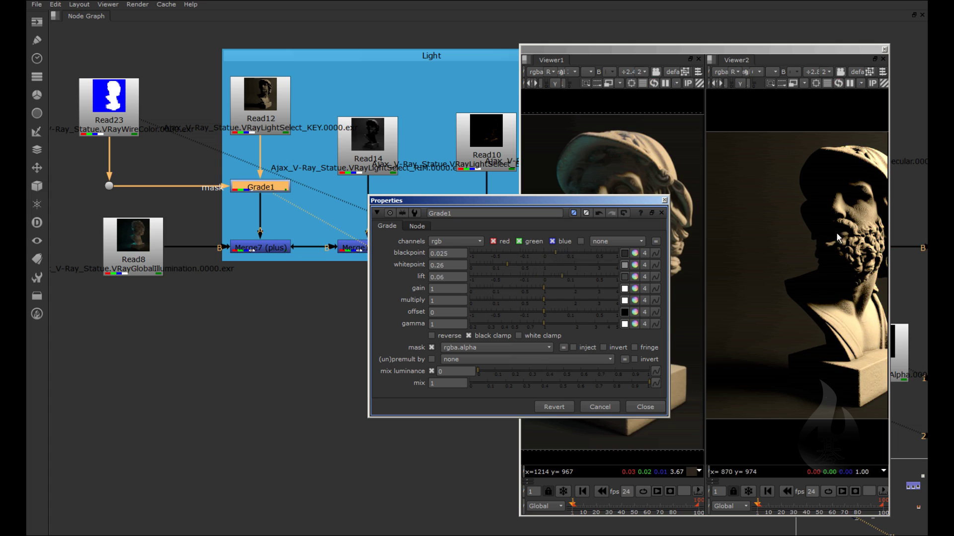
Open the mask channel choices for Grade1
left_click(534, 347)
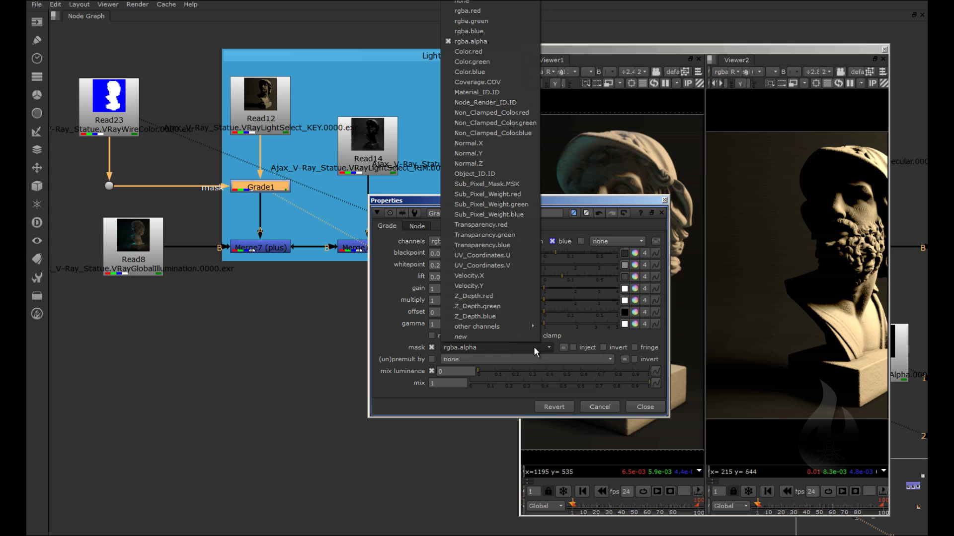